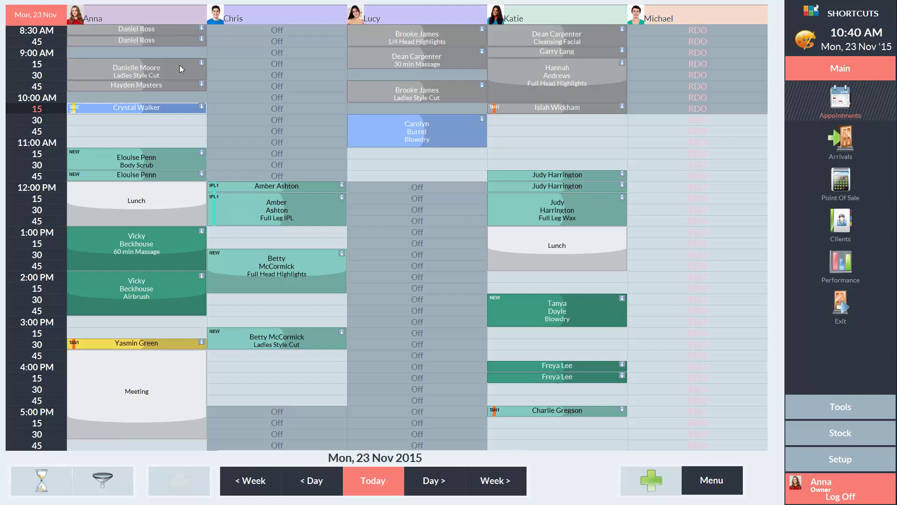
Check out the client's Full Body Tan appointment and start adding a service under the employee.
right_click(183, 109)
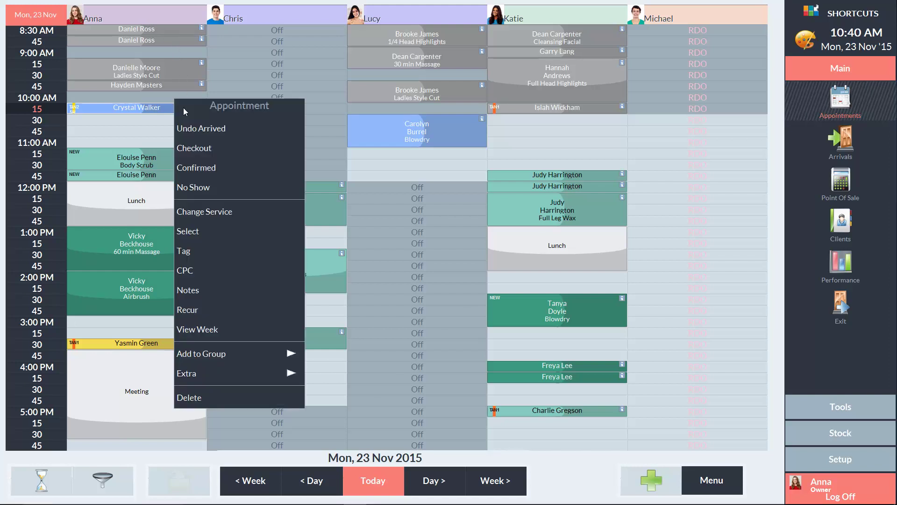
click(208, 149)
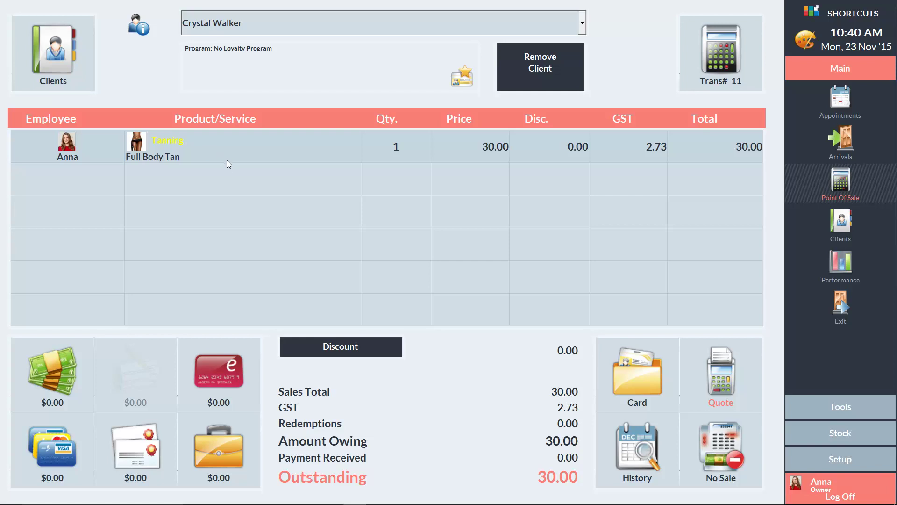
click(229, 174)
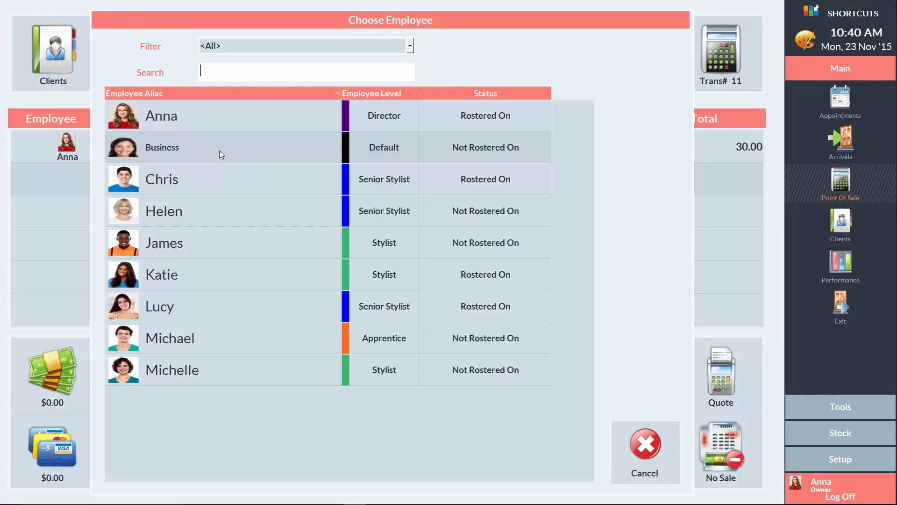
click(217, 116)
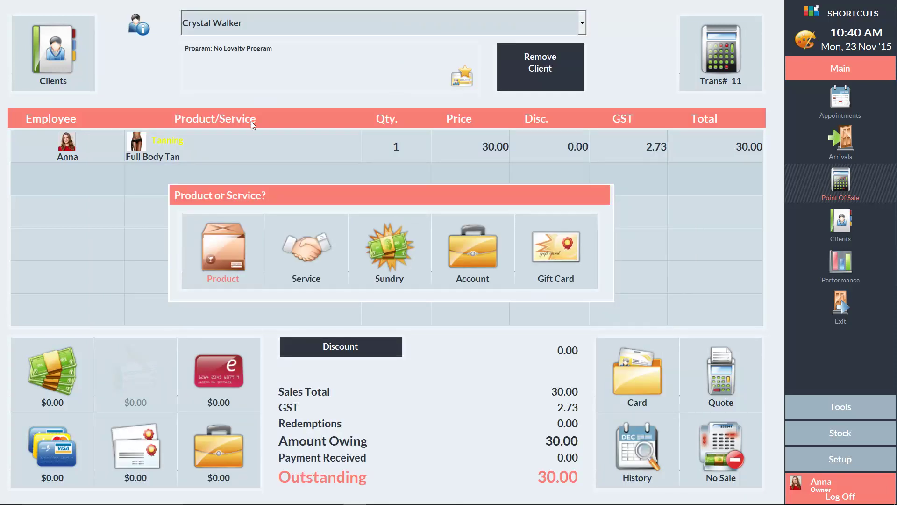
click(303, 253)
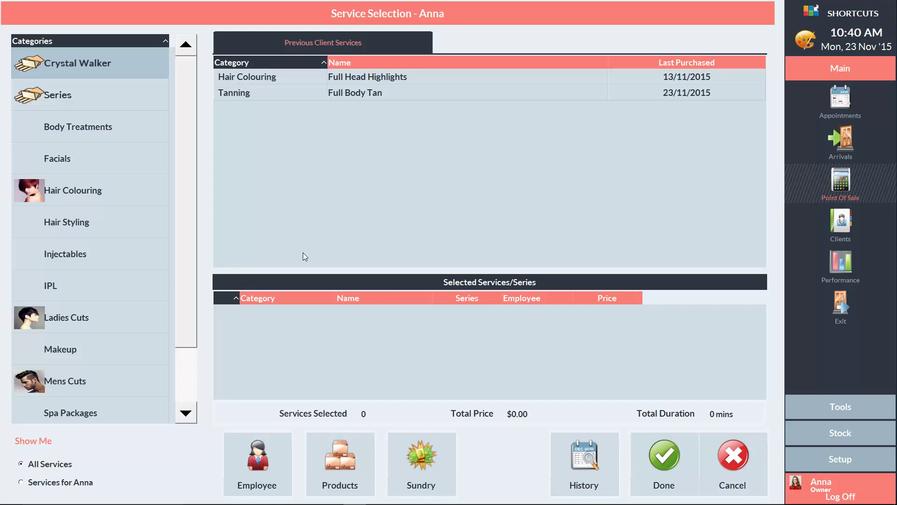
Add the 5 x Full Body Tan Series at 120.00 from the Tanning series packages.
click(121, 106)
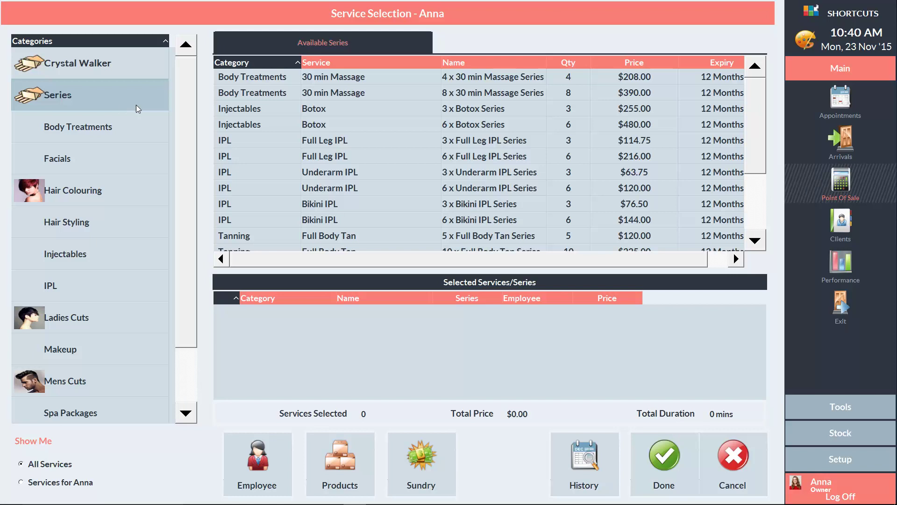
drag(183, 146, 186, 218)
click(91, 380)
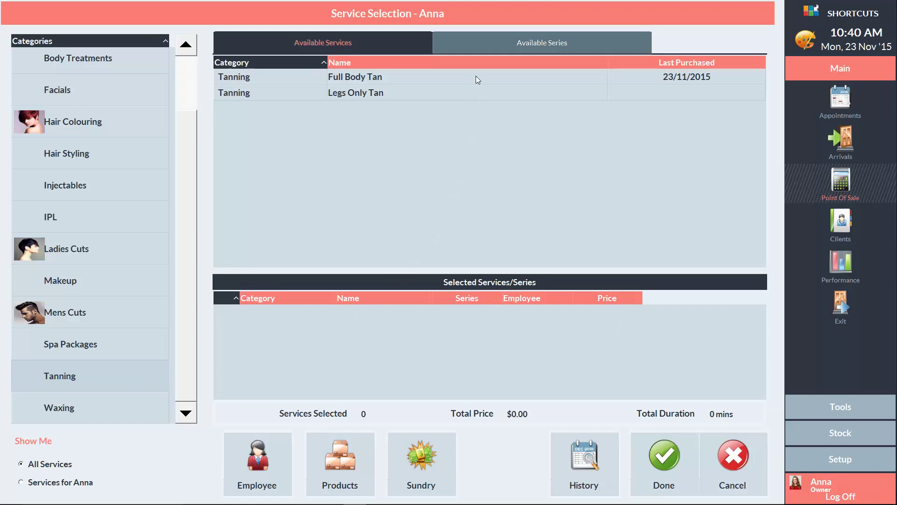
click(477, 41)
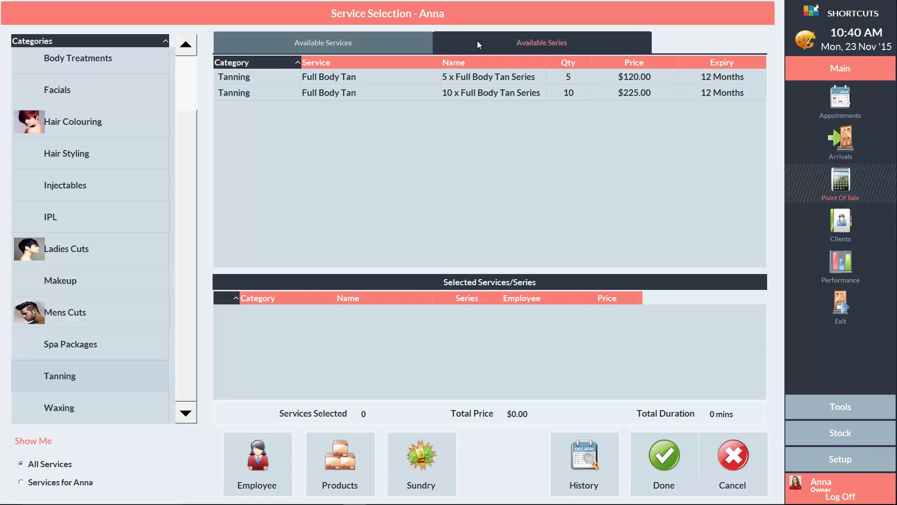
click(472, 76)
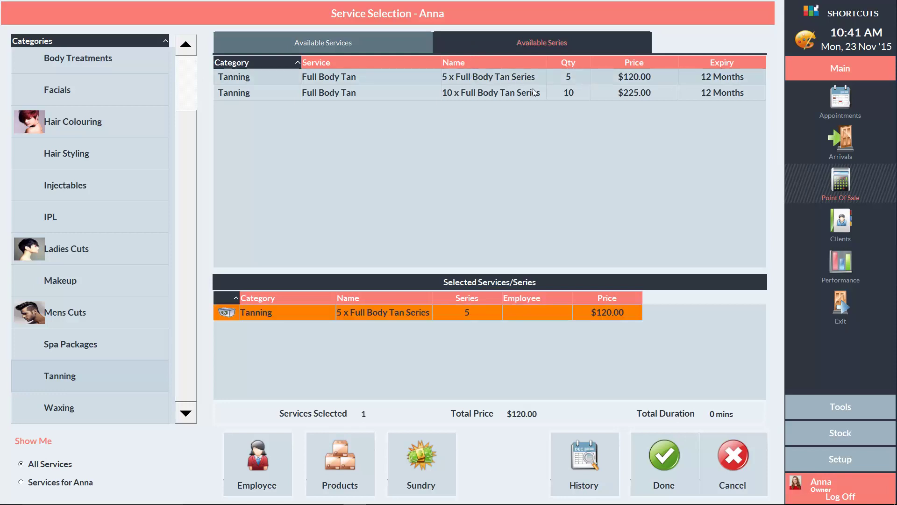
click(662, 453)
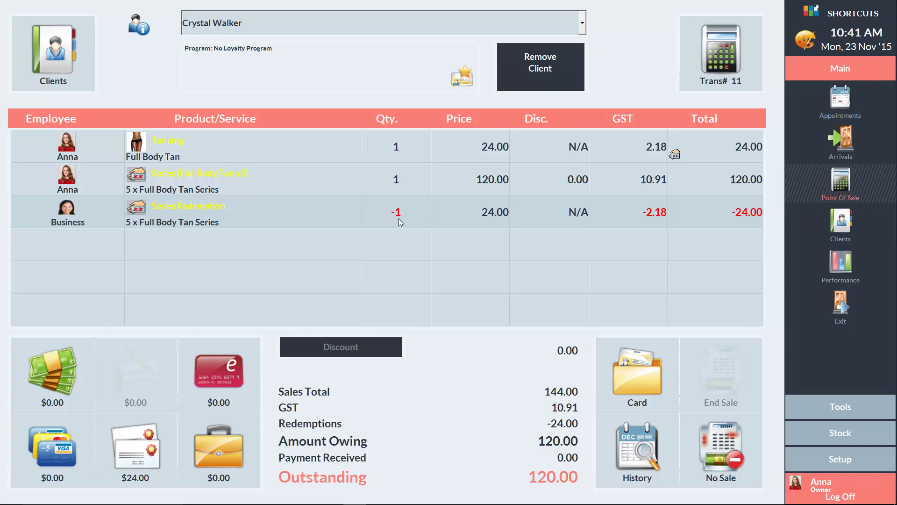
Pay the 120.00 owing by EFTPOS and end the sale with 0.00 change.
click(220, 365)
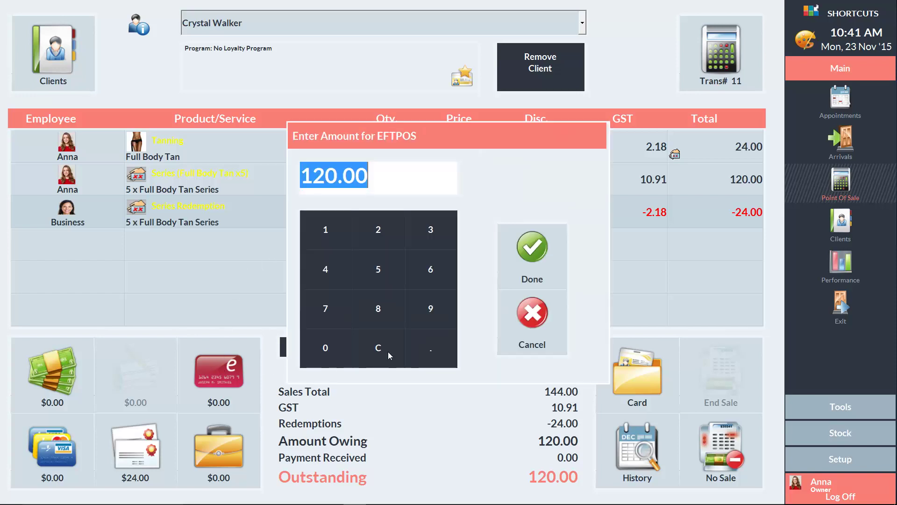
click(525, 248)
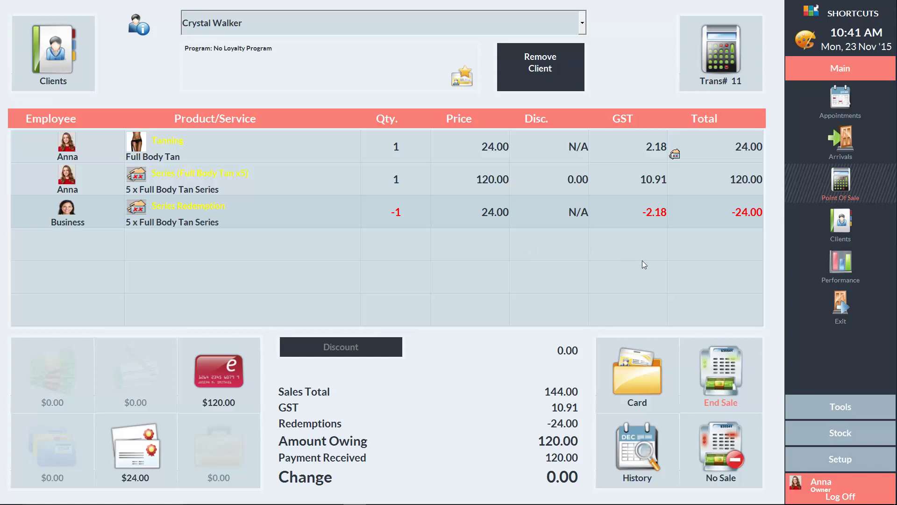
click(727, 362)
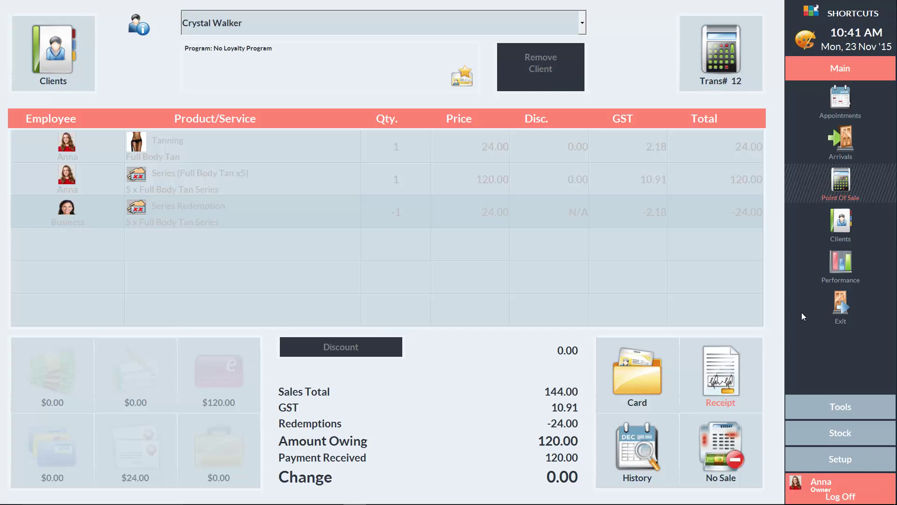
Jump two weeks ahead to Mon 7 Dec 2015, book the 12:00 PM slot, and pick the client.
click(843, 98)
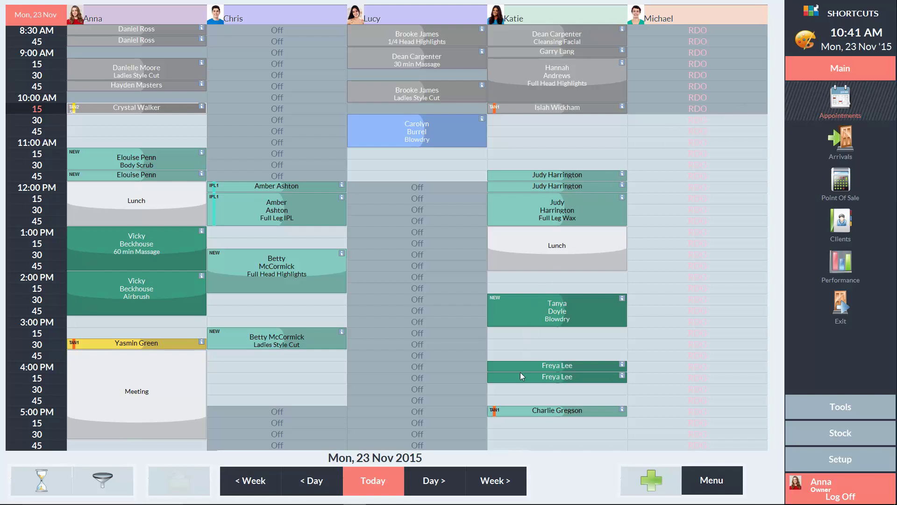
click(514, 489)
click(514, 489)
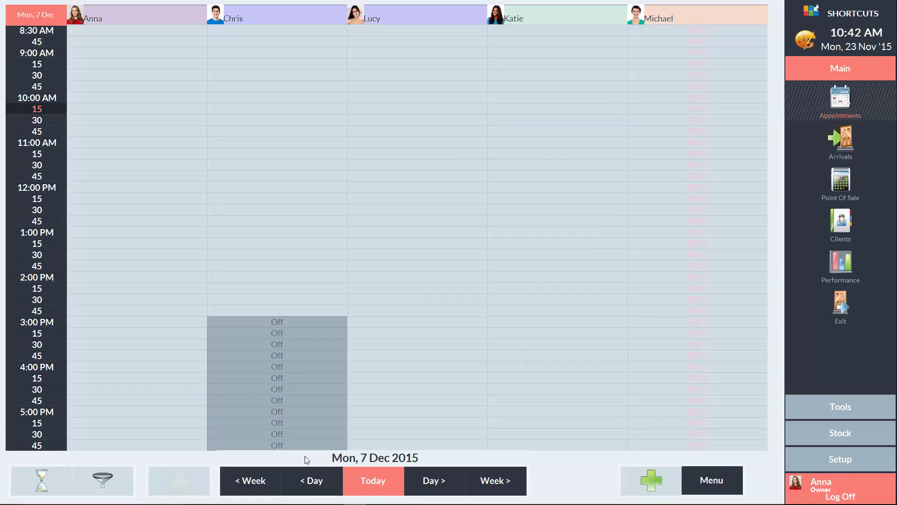
click(118, 186)
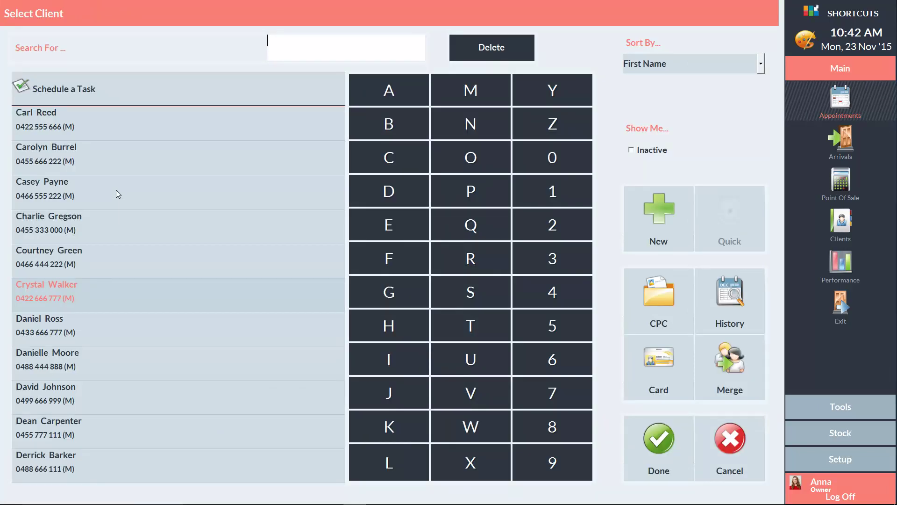
click(114, 294)
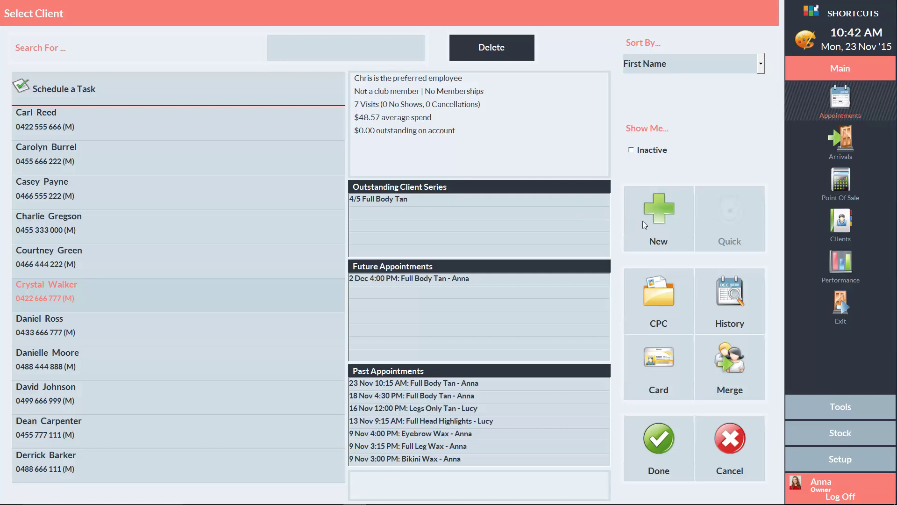
click(735, 295)
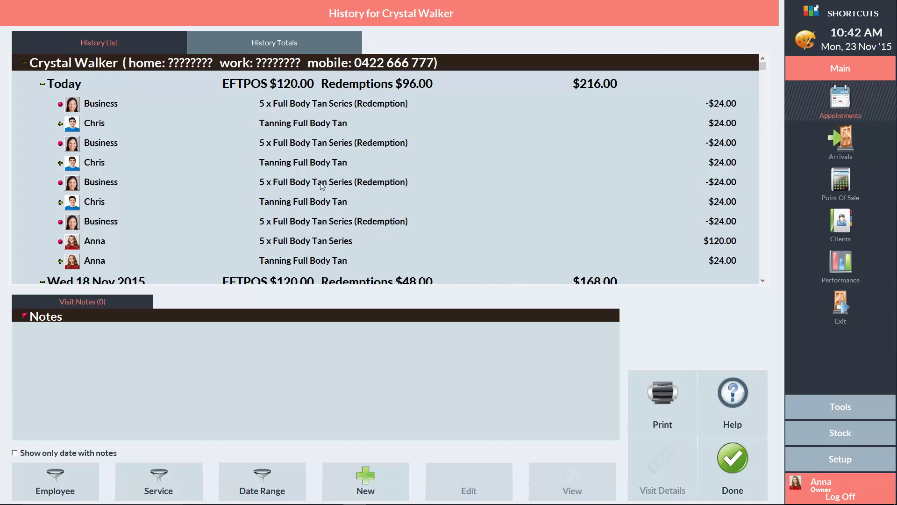
click(270, 45)
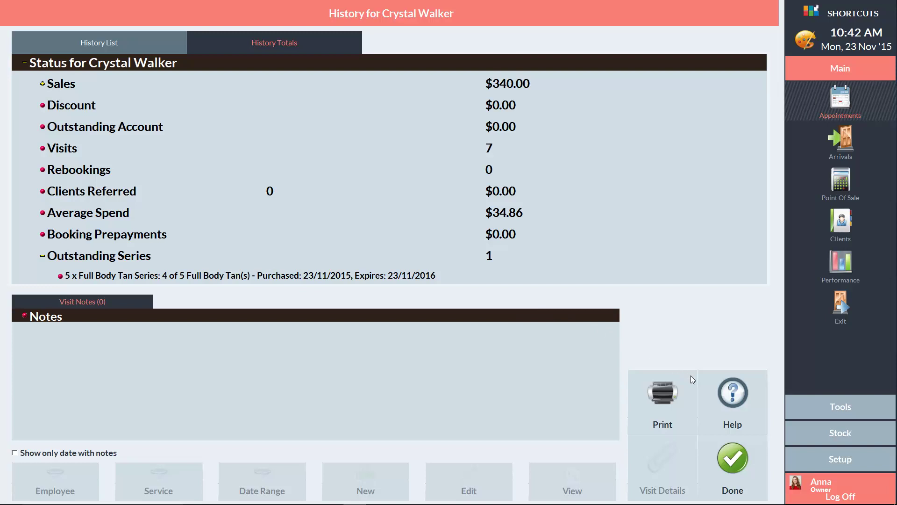
click(732, 463)
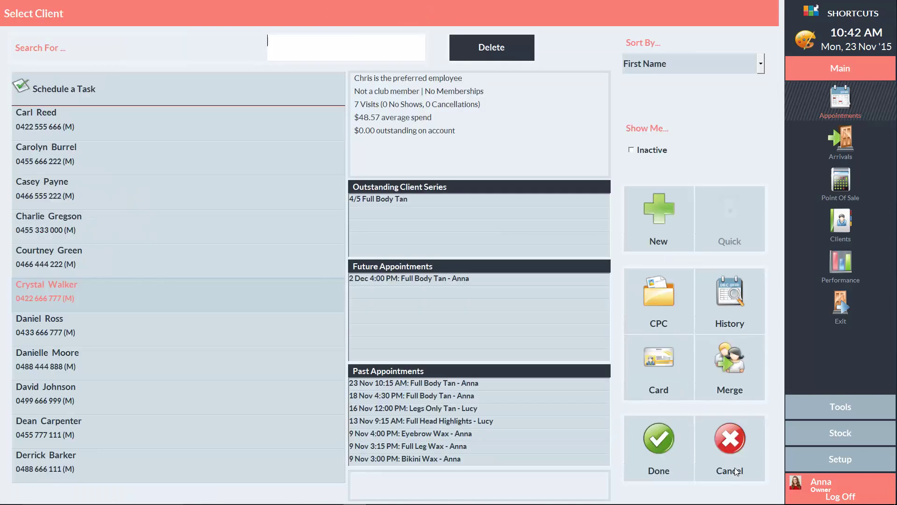
Confirm the client for the booking and tag her as SAL Salon Client.
click(649, 454)
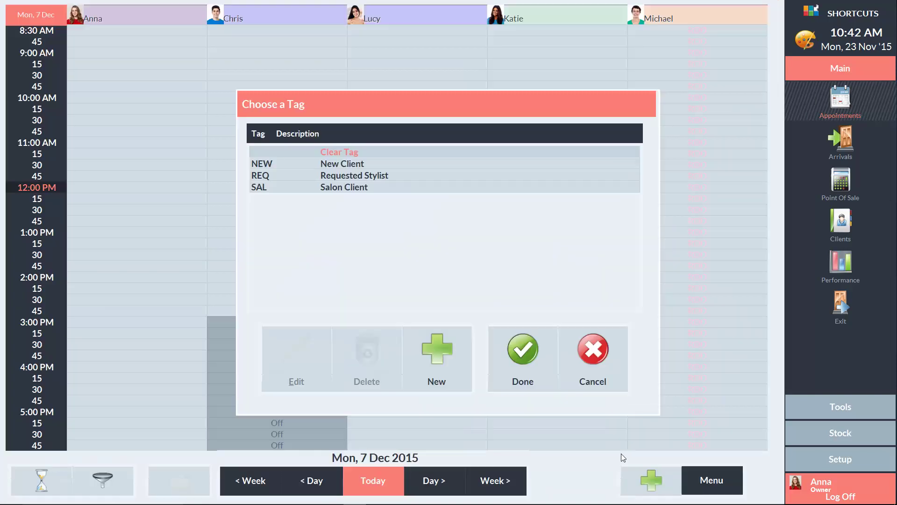
click(394, 187)
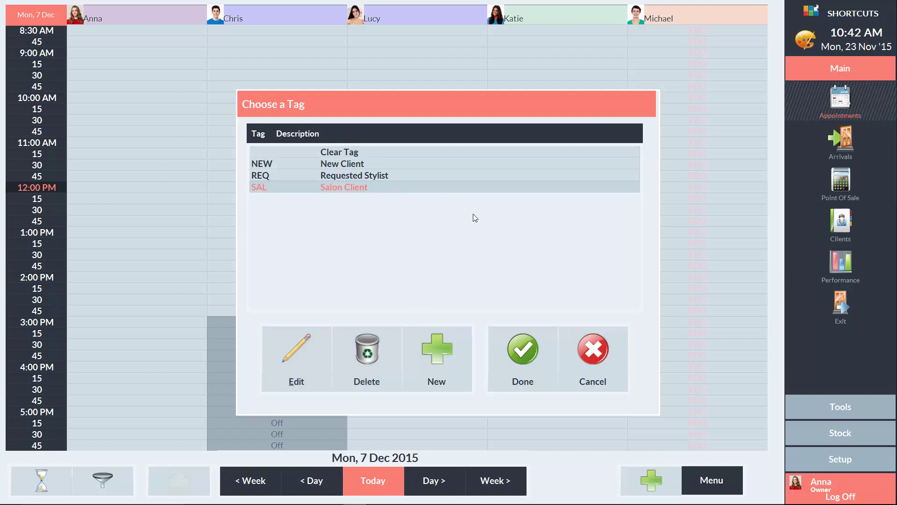
click(516, 347)
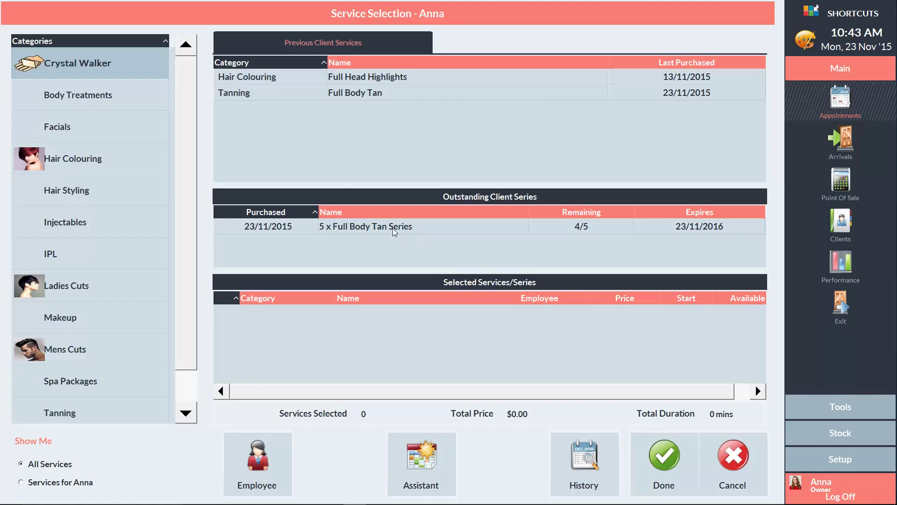
Book a Tanning Full Body Tan at 12:00 PM using Tanning Booth 1.
scroll(183, 295, down, 2)
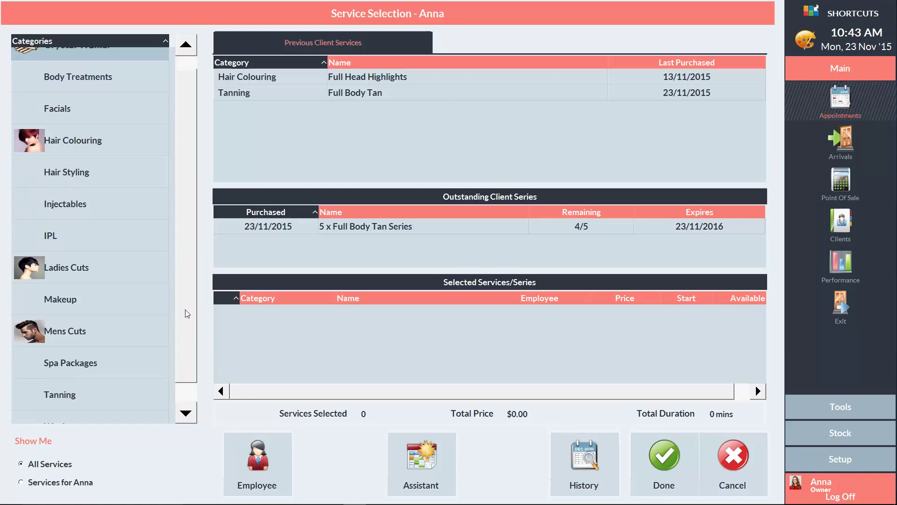
click(104, 377)
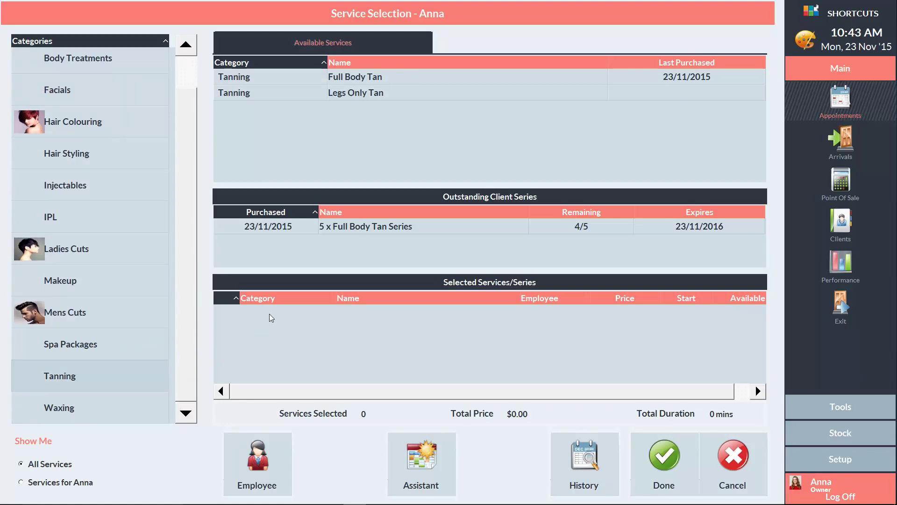
click(343, 80)
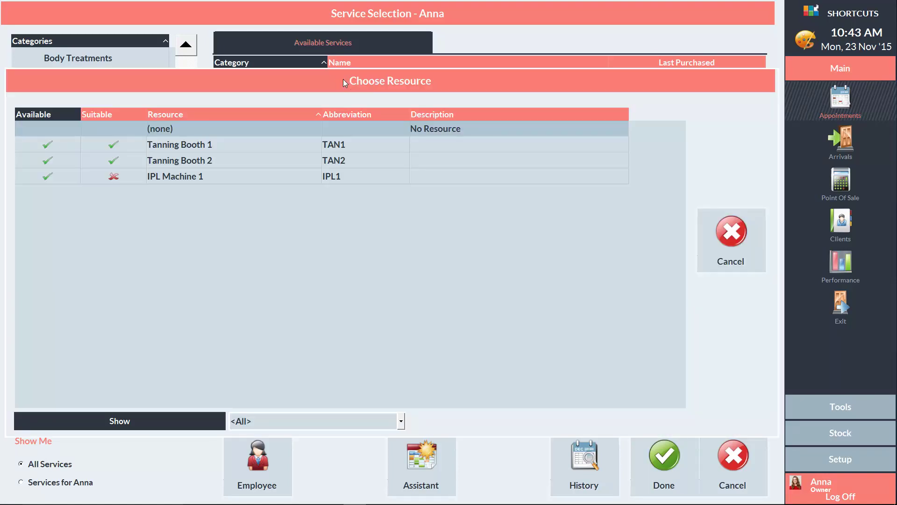
click(125, 147)
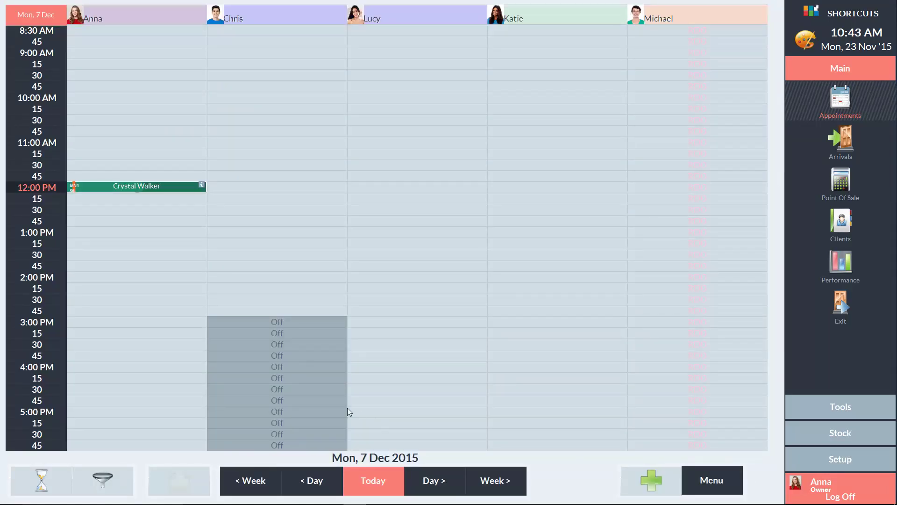
Open the client's 12:00 PM tan at checkout, redeemed from the series with 0.00 owing.
double_click(177, 186)
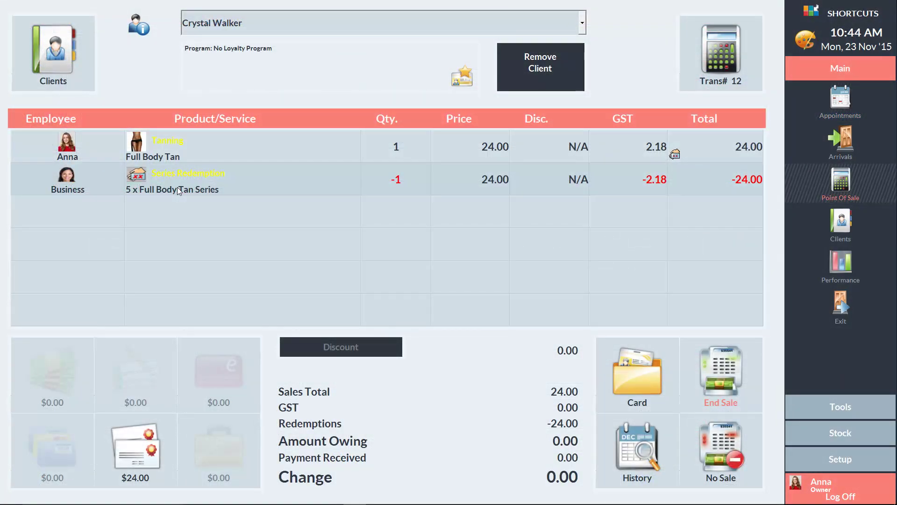